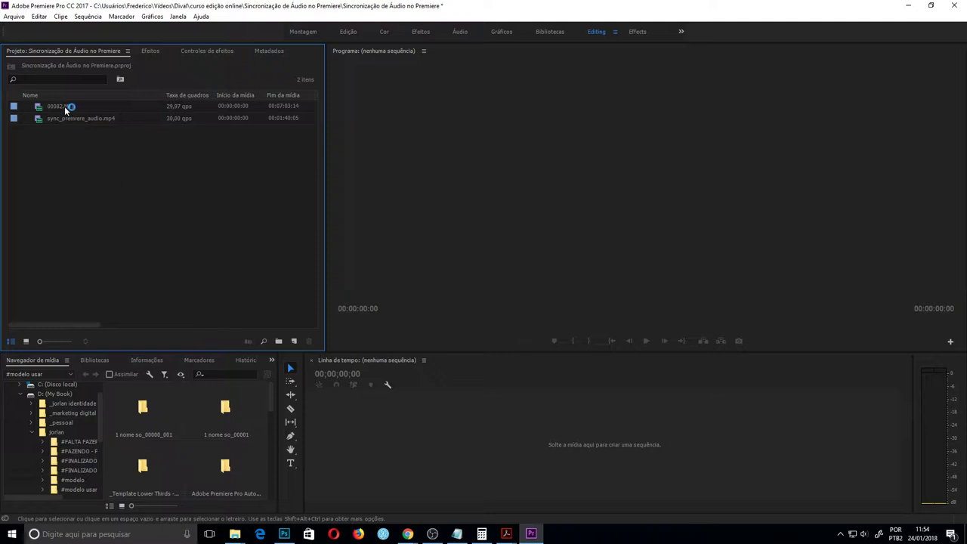
Have 00082.MTS and sync_premiere_audio.mp4 ready in the Project panel
{"action": "mouse_move", "coordinate": [70, 111]}
Create sequence 00082 from 00082.MTS and place sync_premiere_audio.mp4 on V2/A2 at the start
{"action": "left_click_drag", "start_coordinate": [58, 105], "coordinate": [370, 435]}
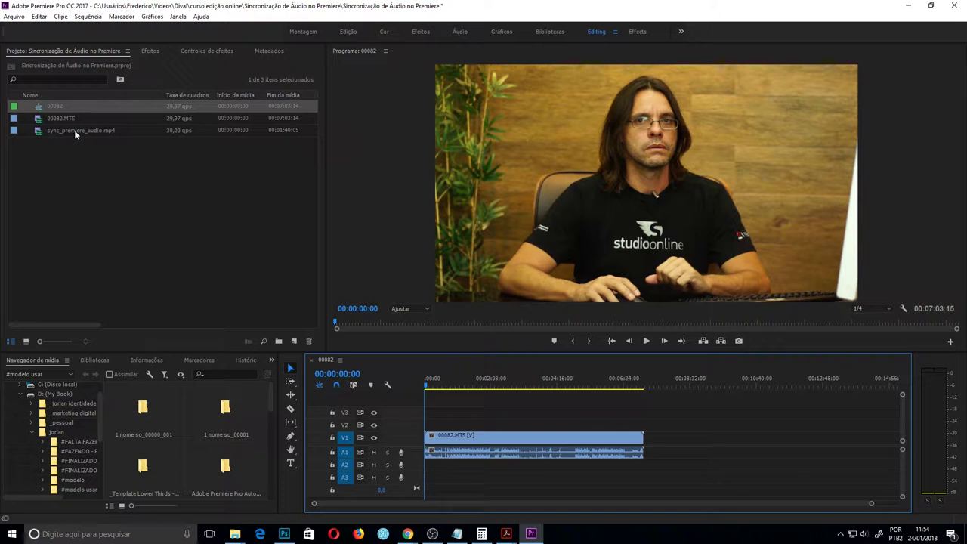
{"action": "left_click_drag", "start_coordinate": [75, 129], "coordinate": [459, 440]}
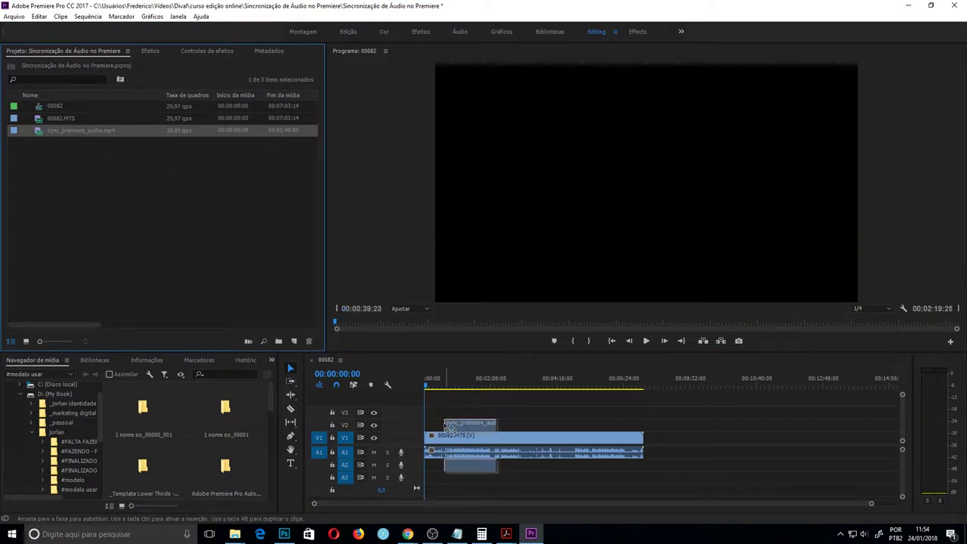
{"action": "left_click_drag", "start_coordinate": [459, 440], "coordinate": [428, 423]}
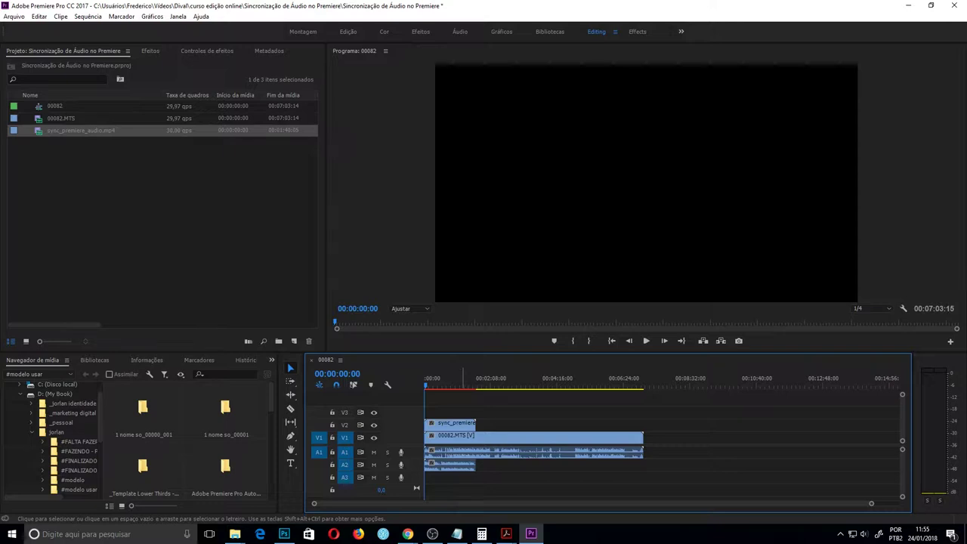
Delete the recording's video from V2 and select its remaining audio clip on A2
{"action": "key", "text": "Delete"}
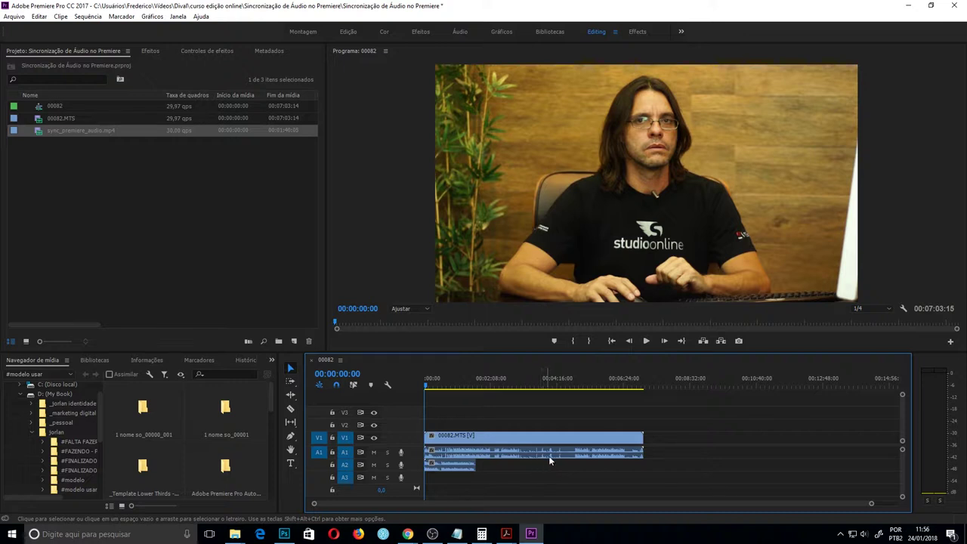
{"action": "left_click", "coordinate": [461, 465]}
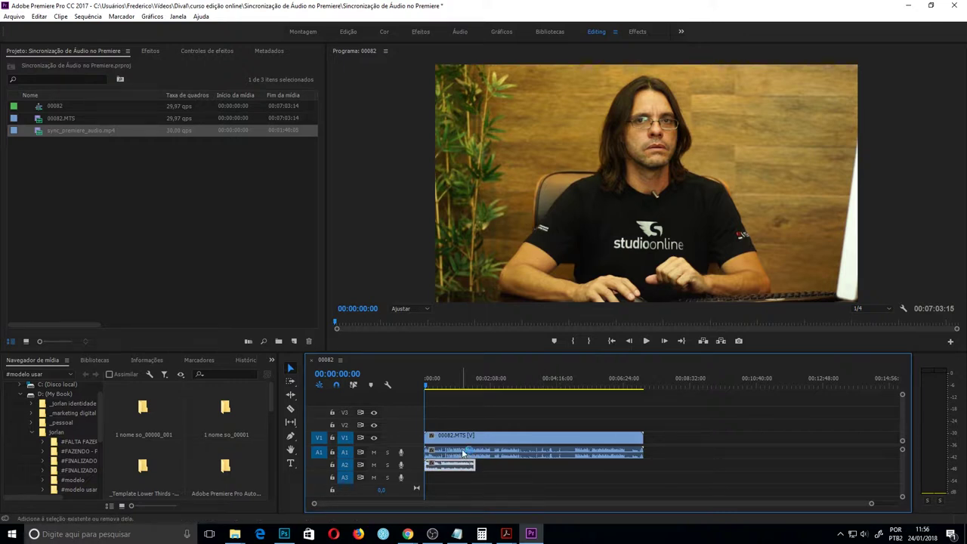
Synchronize the A2 recording to the A1 camera audio using the Audio option
{"action": "left_click", "coordinate": [463, 452], "text": "shift"}
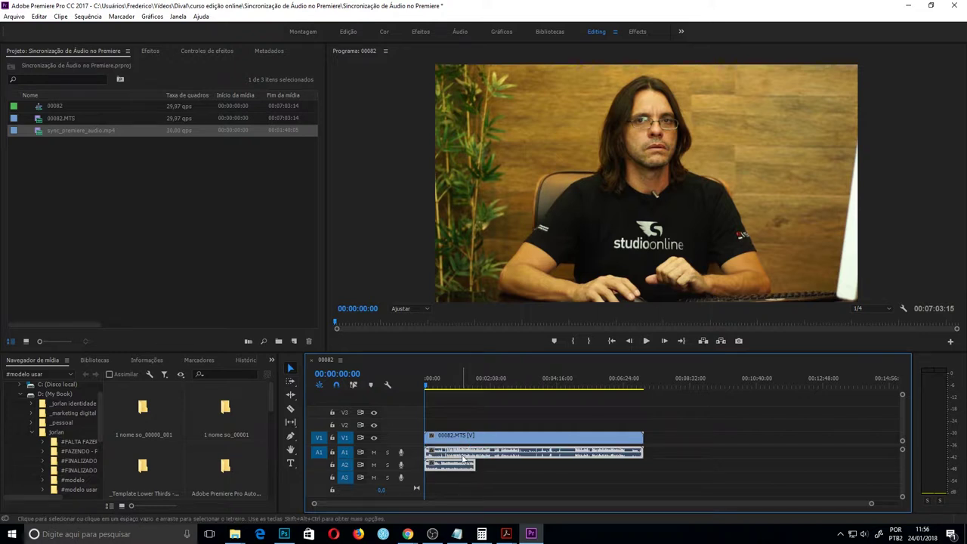
{"action": "right_click", "coordinate": [464, 454]}
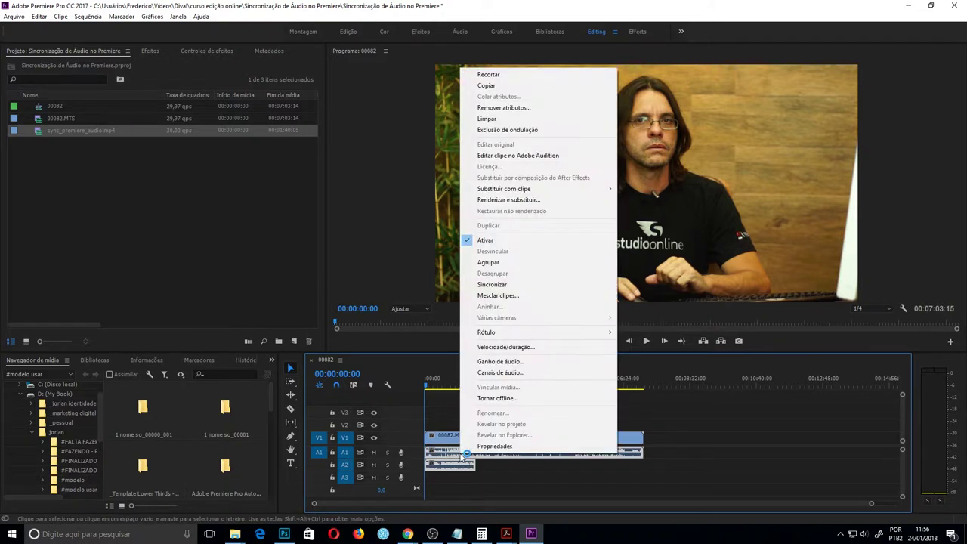
{"action": "left_click", "coordinate": [498, 286]}
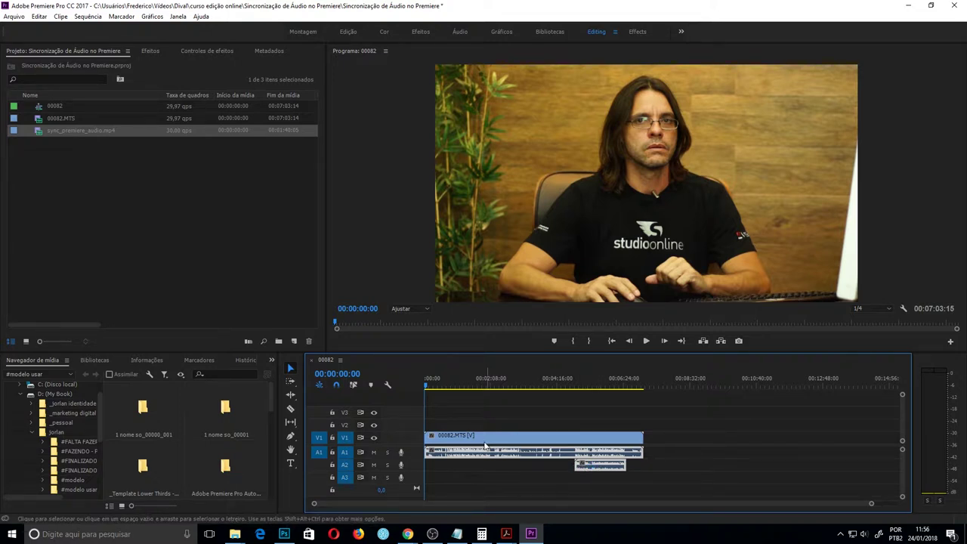
Play the synced section from about 00:05:25 and stop at 00:05:34:20
{"action": "left_click_drag", "start_coordinate": [428, 387], "coordinate": [594, 389]}
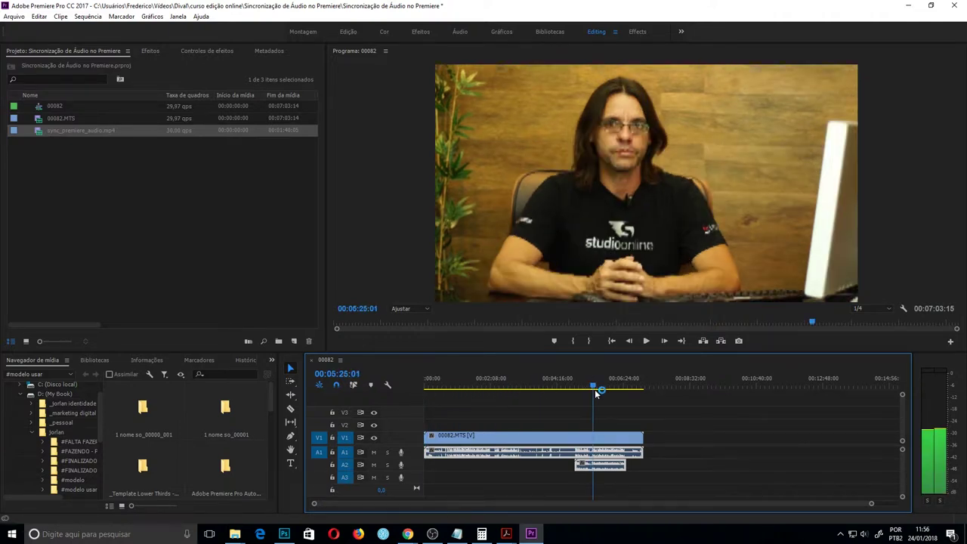
{"action": "left_click_drag", "start_coordinate": [594, 389], "coordinate": [596, 392]}
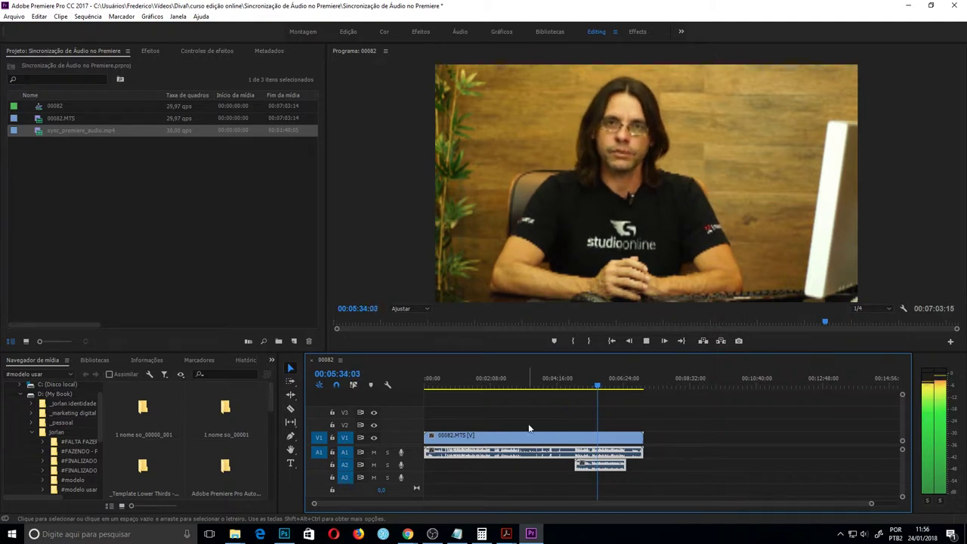
{"action": "key", "text": "space"}
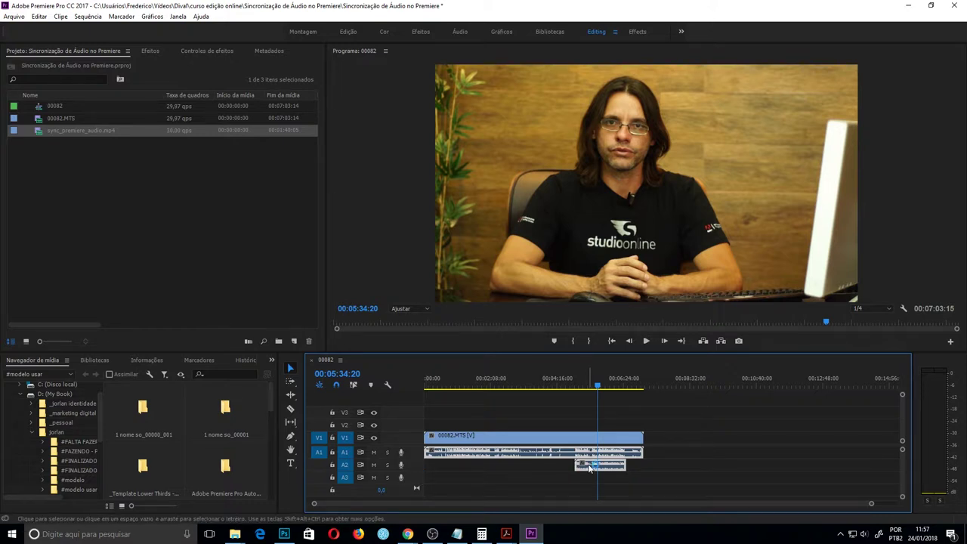
Mute track A2 and play back to hear only the camera audio
{"action": "left_click", "coordinate": [374, 452]}
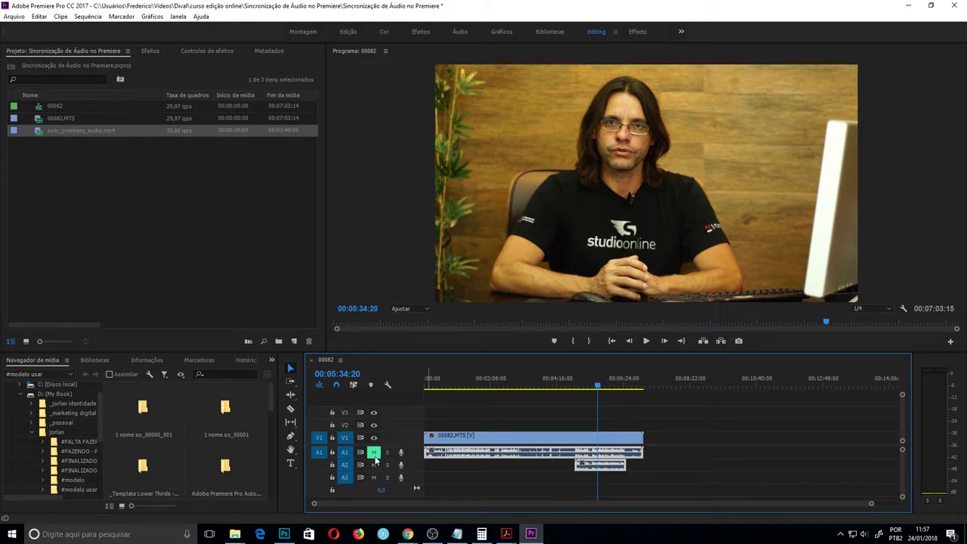
{"action": "left_click", "coordinate": [374, 453]}
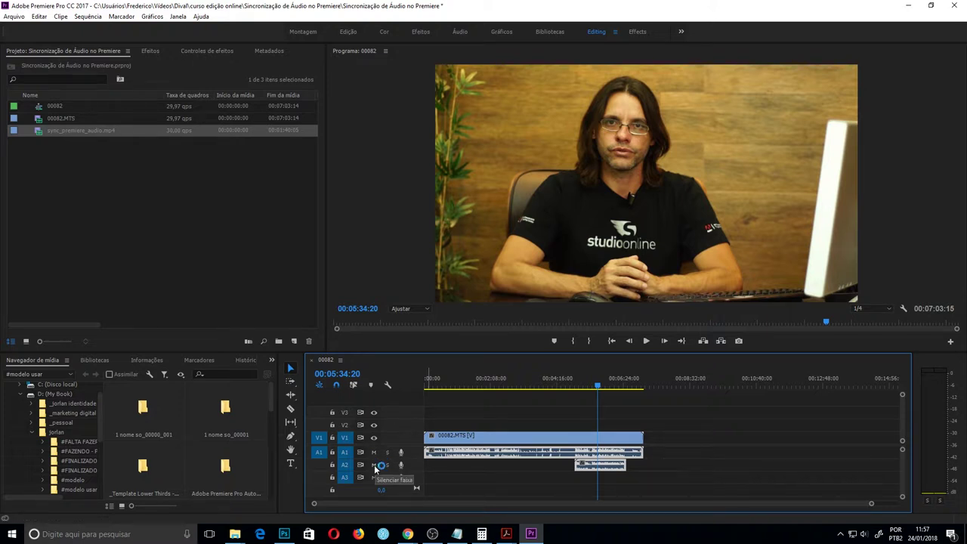
{"action": "left_click", "coordinate": [375, 466]}
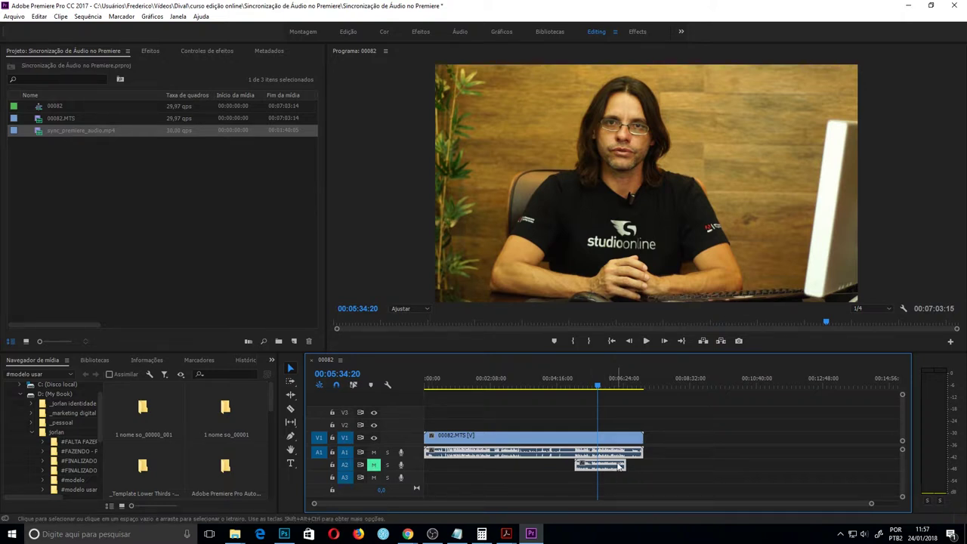
{"action": "key", "text": "space"}
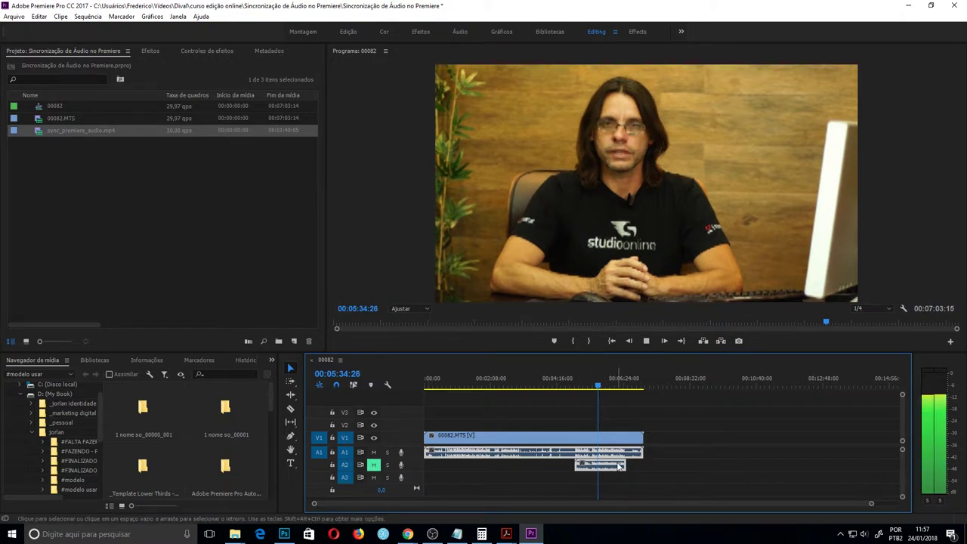
{"action": "key", "text": "space"}
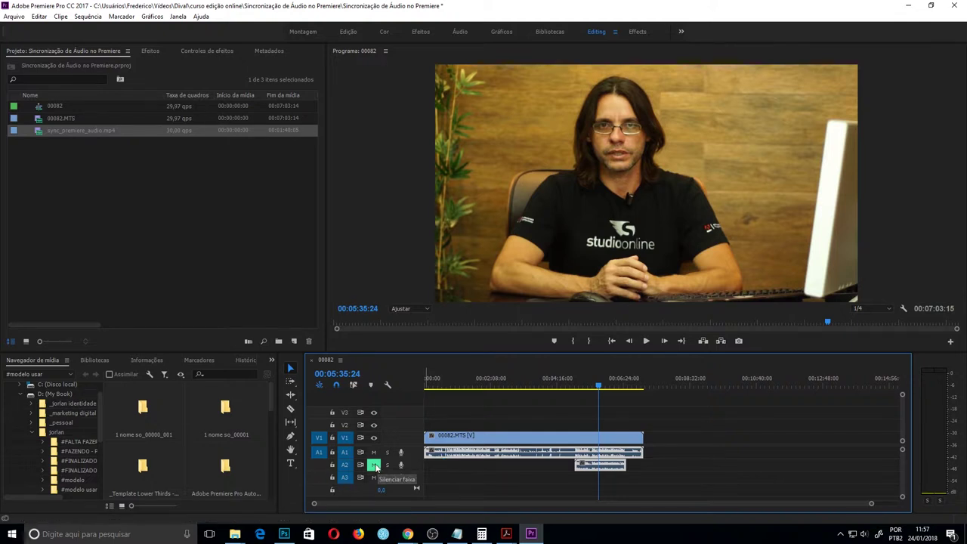
Mute A1, unmute A2, and play back to hear only the separate recording
{"action": "left_click", "coordinate": [373, 453]}
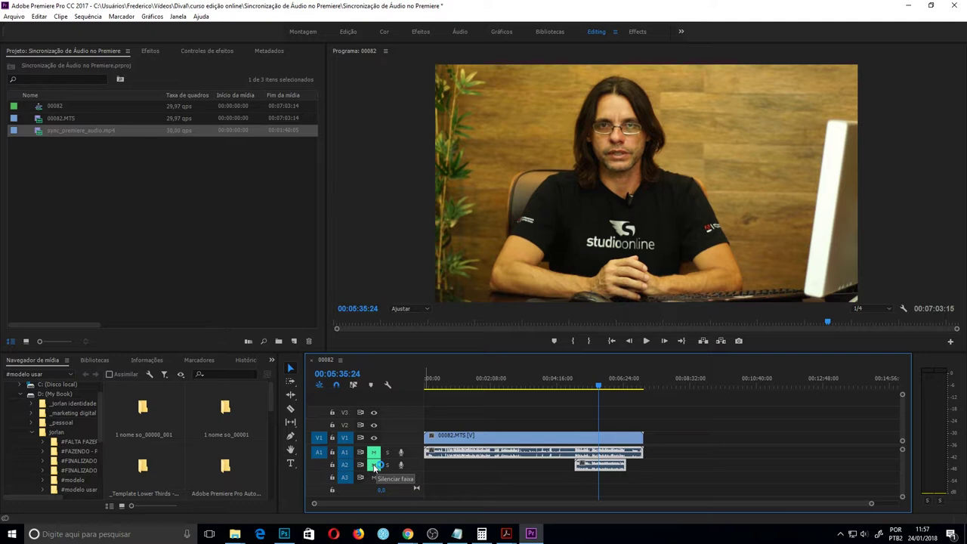
{"action": "left_click", "coordinate": [373, 465]}
{"action": "key", "text": "space"}
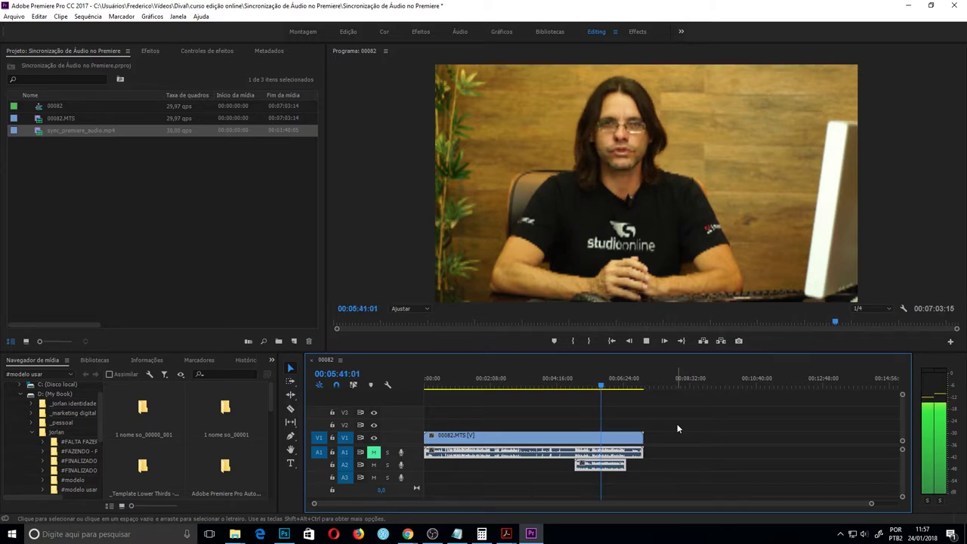
{"action": "key", "text": "space"}
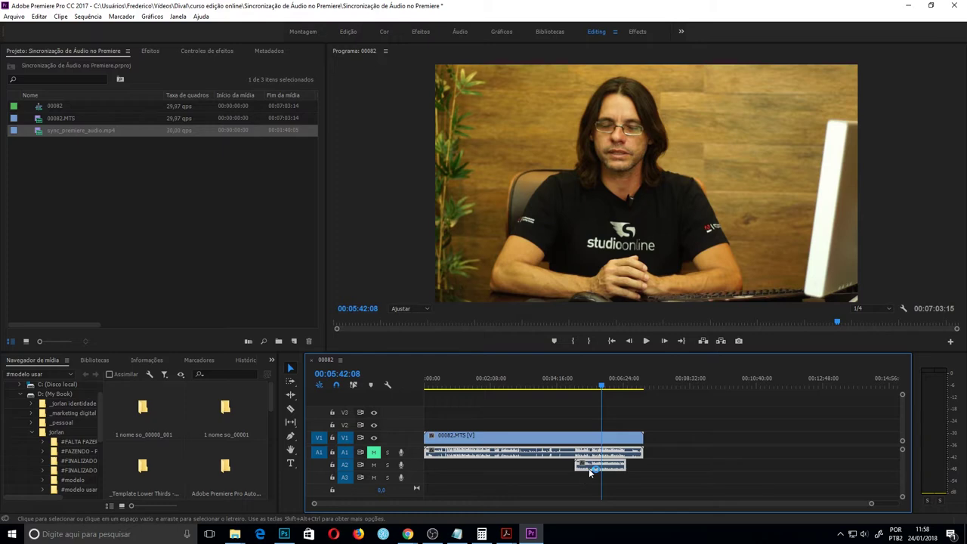
{"action": "left_click", "coordinate": [652, 472]}
{"action": "left_click", "coordinate": [567, 454]}
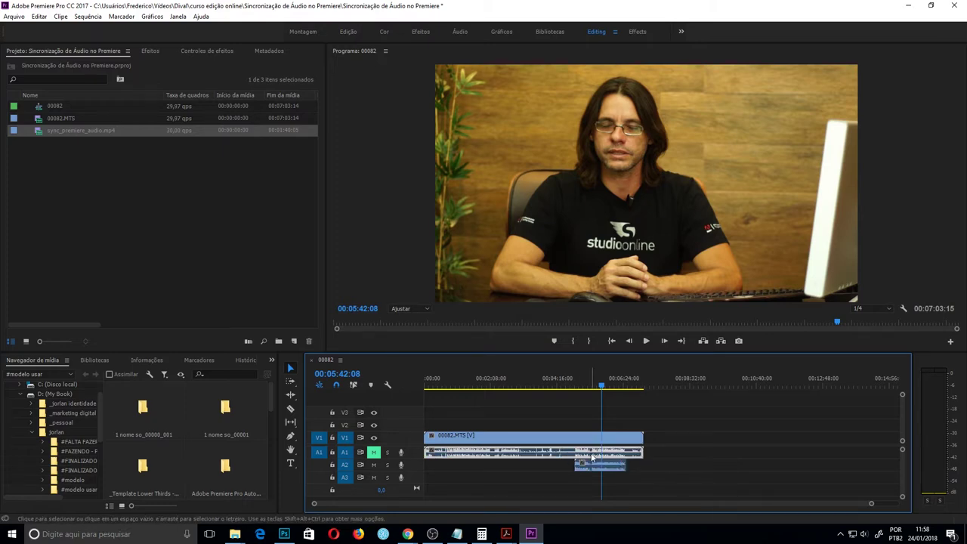
{"action": "right_click", "coordinate": [552, 456]}
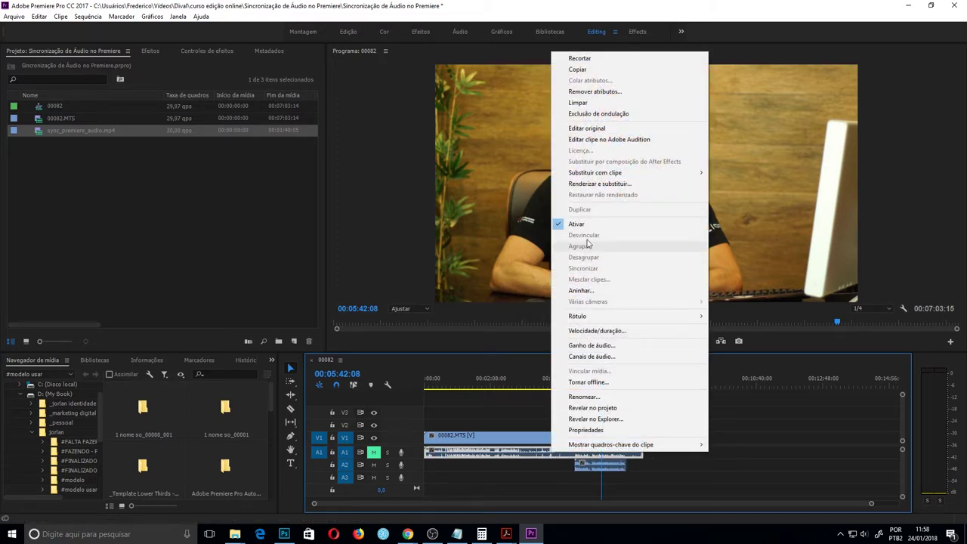
{"action": "left_click", "coordinate": [679, 477]}
{"action": "left_click", "coordinate": [593, 455]}
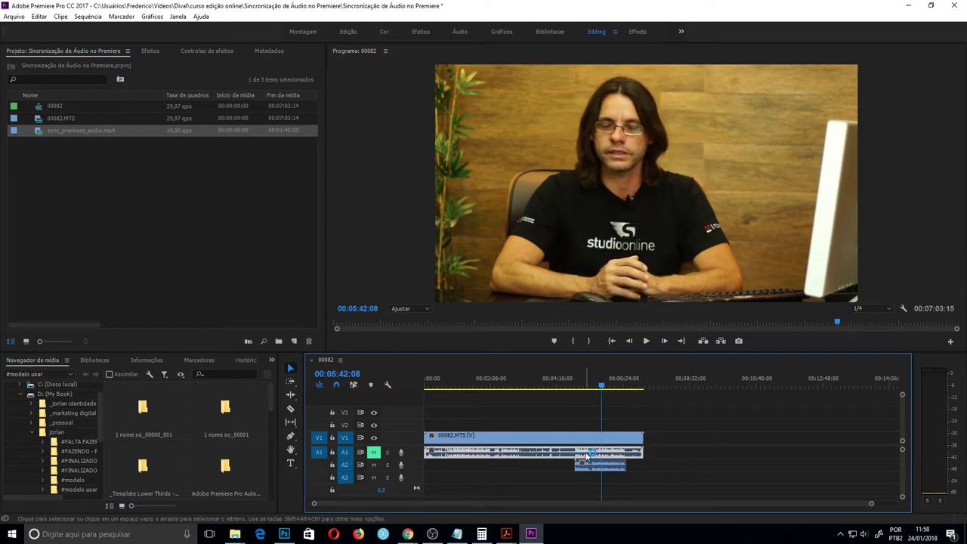
{"action": "key", "text": "Delete"}
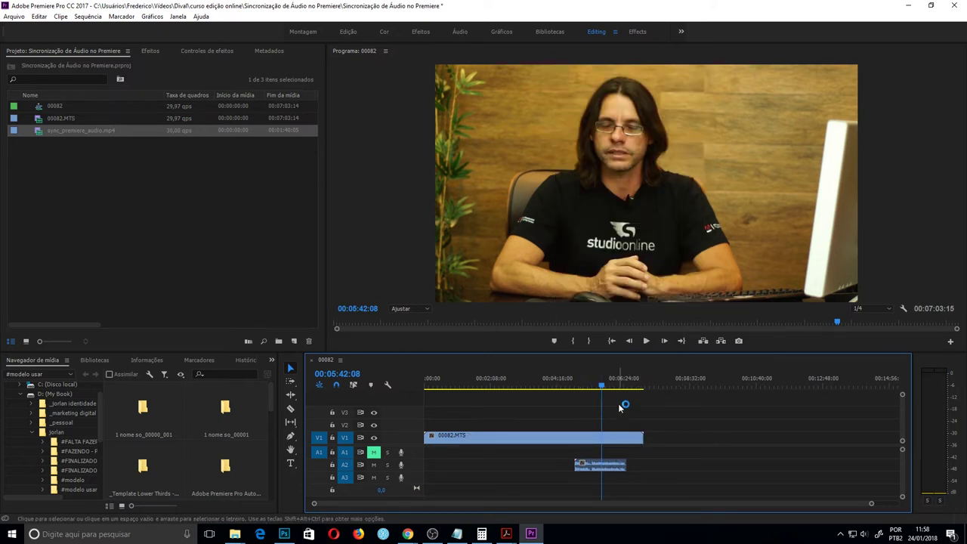
{"action": "key", "text": "space"}
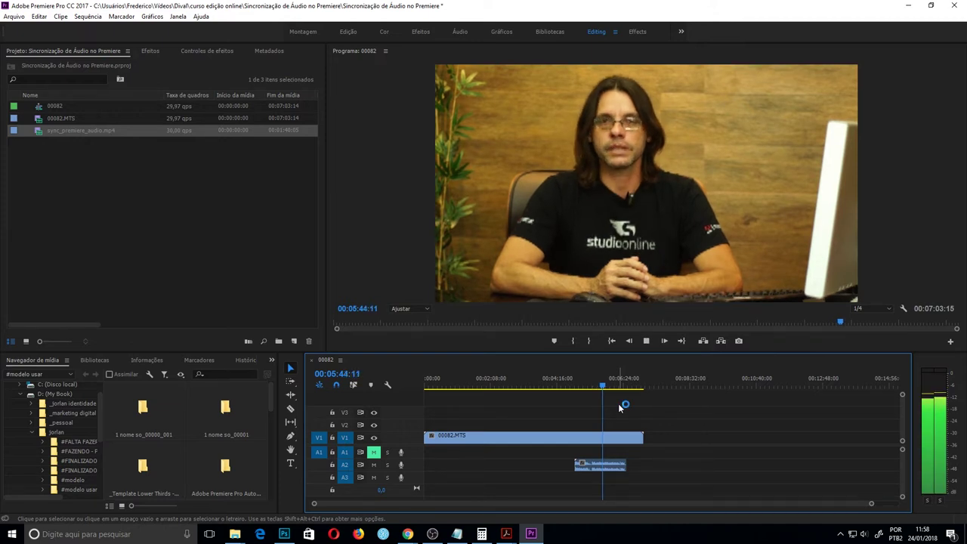
{"action": "key", "text": "space"}
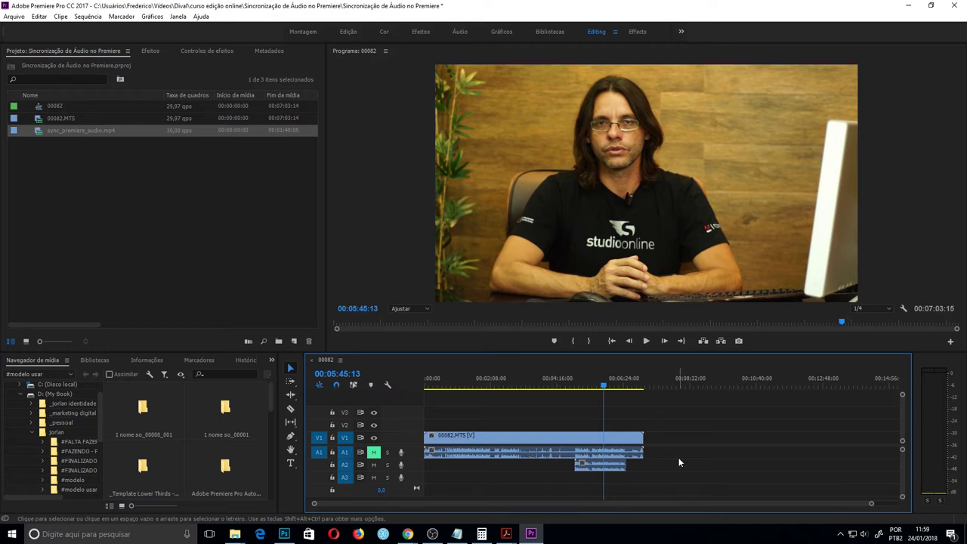
{"action": "right_click", "coordinate": [581, 456]}
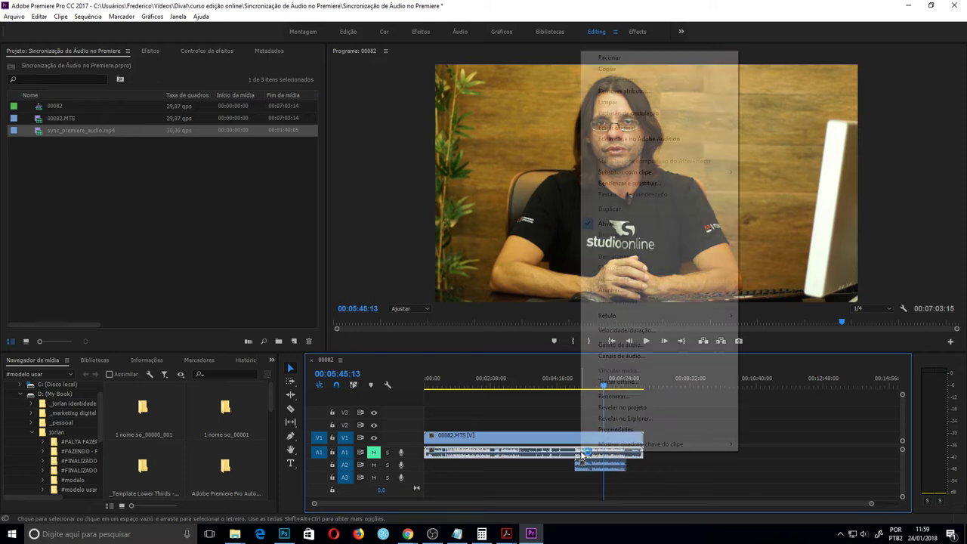
Disable the A1 camera audio clip, unmute track A1, and play back to check
{"action": "left_click", "coordinate": [601, 225]}
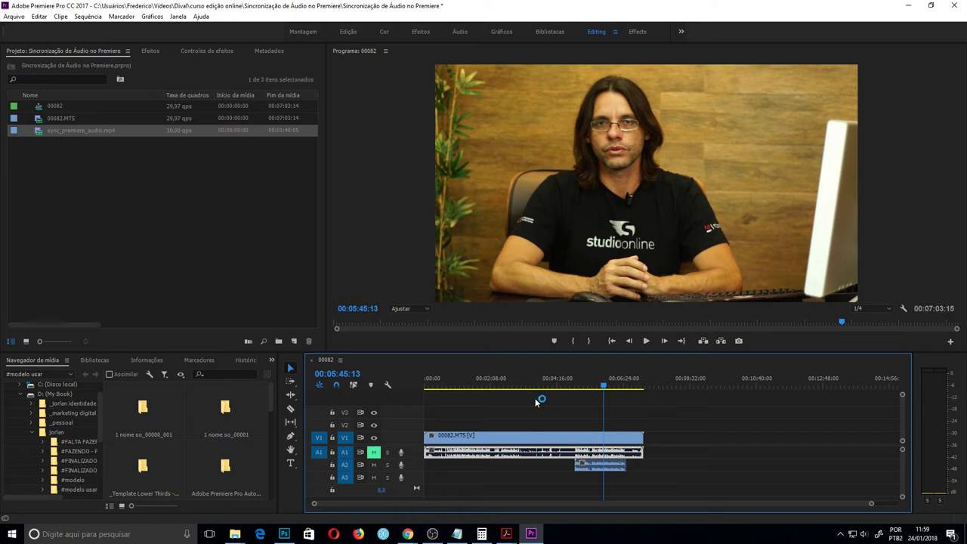
{"action": "left_click", "coordinate": [373, 451]}
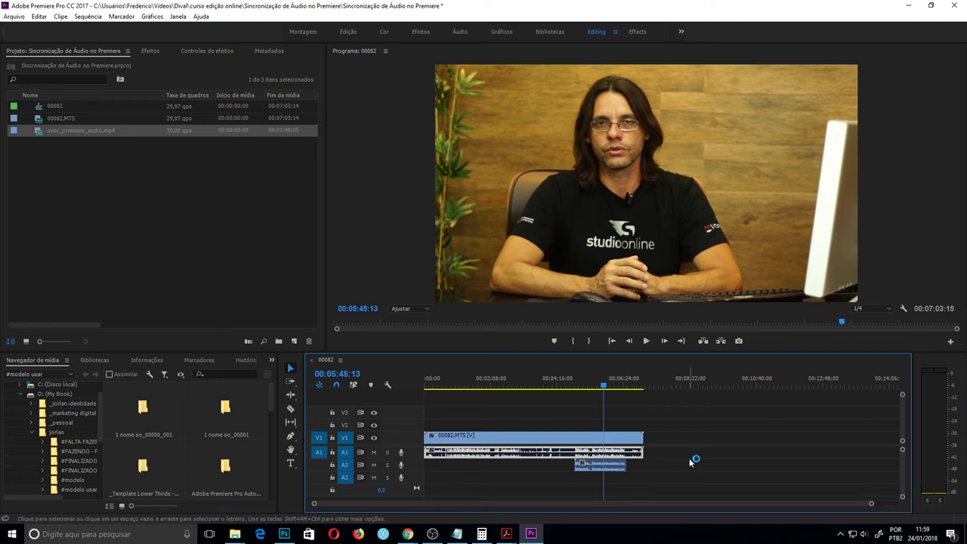
{"action": "key", "text": "space"}
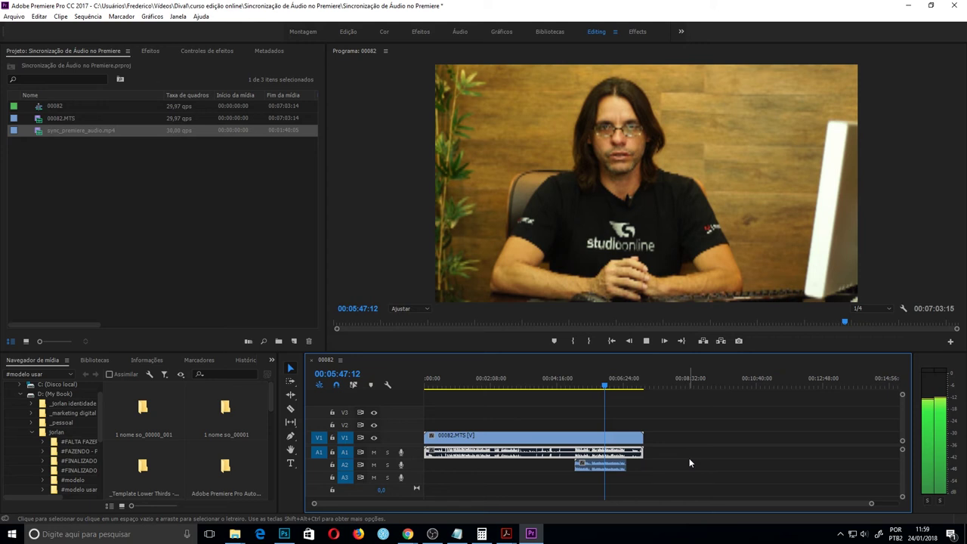
{"action": "key", "text": "space"}
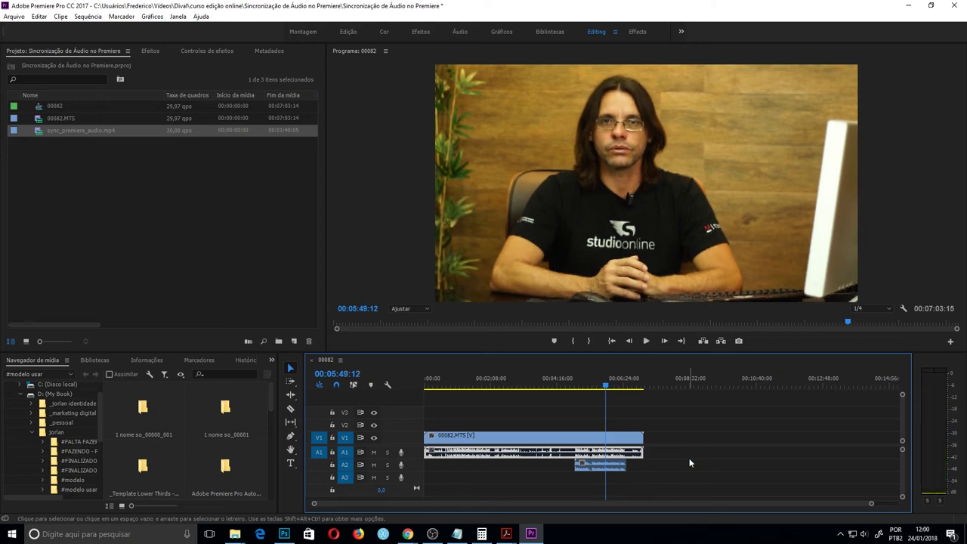